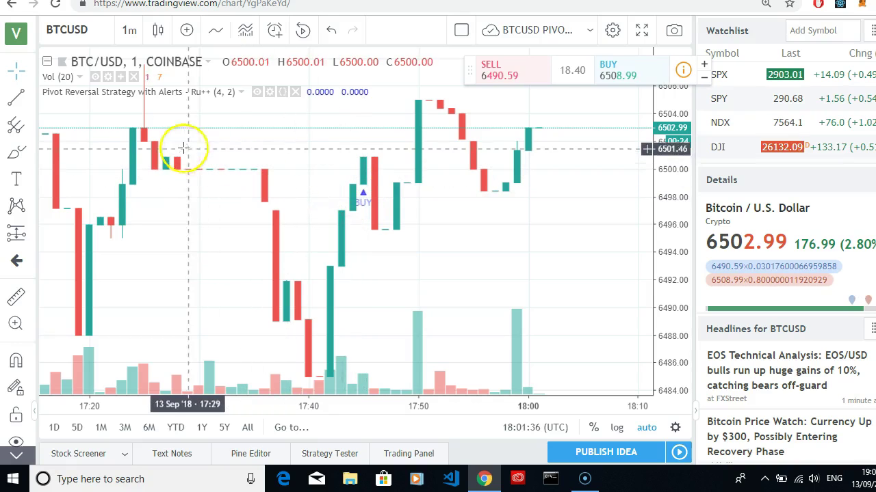
Change the BTCUSD chart interval from 1 minute to 1 hour.
{"action": "left_click", "coordinate": [134, 32]}
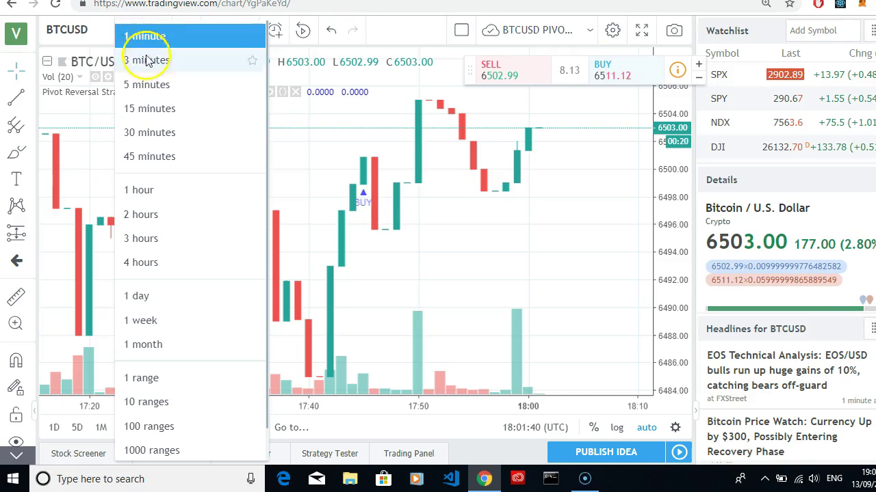
{"action": "left_click", "coordinate": [156, 189]}
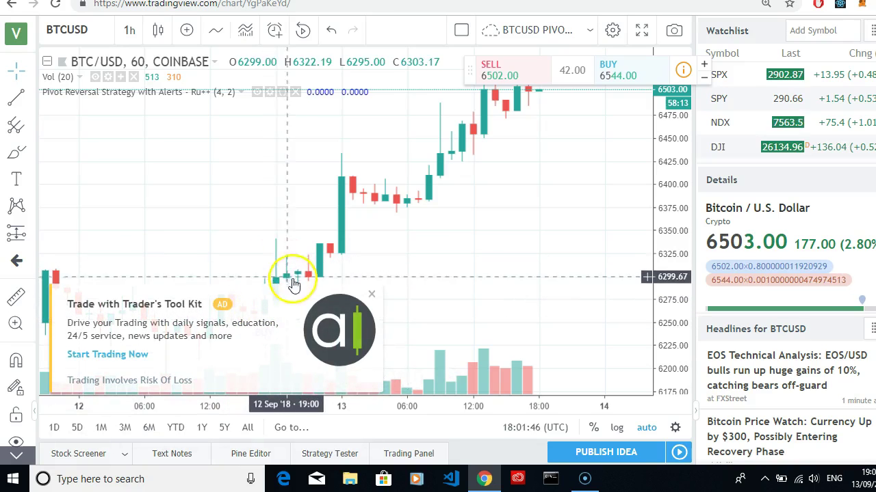
Dismiss the ad, zoom into the chart, and add the Momentum Strategy (12, 1, 0).
{"action": "left_click", "coordinate": [371, 294]}
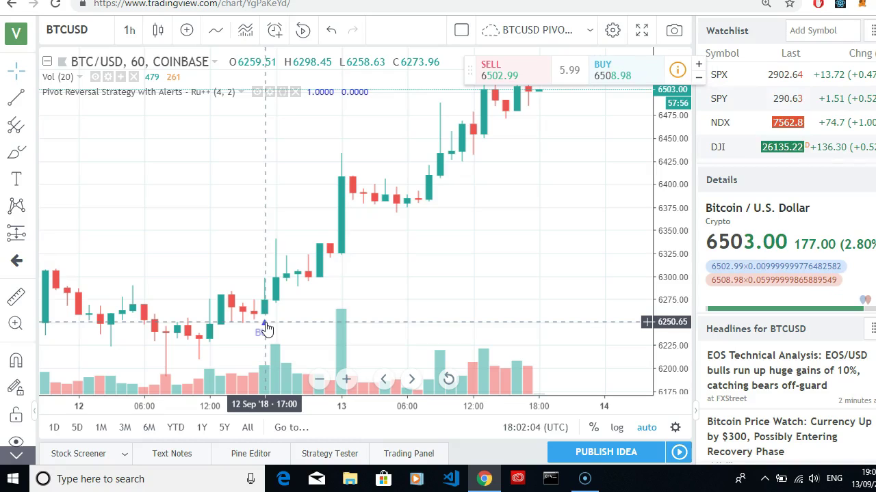
{"action": "left_click_drag", "start_coordinate": [267, 329], "coordinate": [264, 312]}
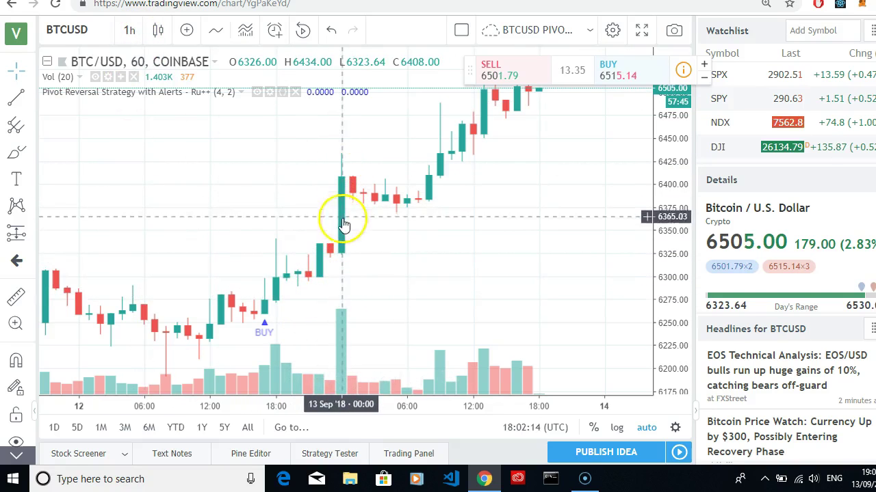
{"action": "scroll", "coordinate": [330, 255], "scroll_direction": "up", "scroll_amount": 3}
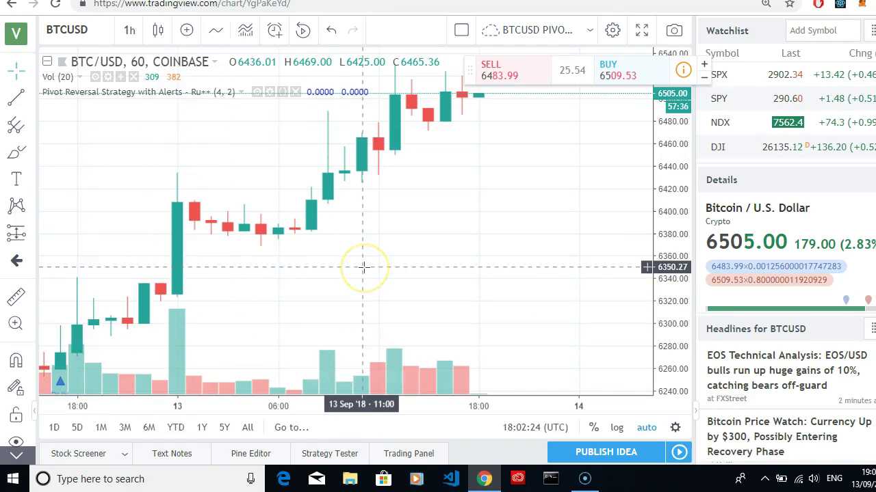
{"action": "scroll", "coordinate": [363, 268], "scroll_direction": "up", "scroll_amount": 2}
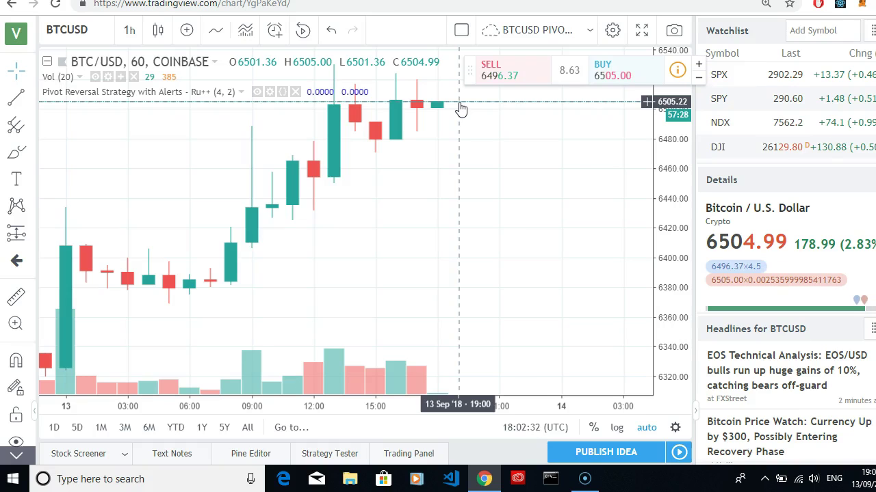
{"action": "left_click", "coordinate": [239, 184]}
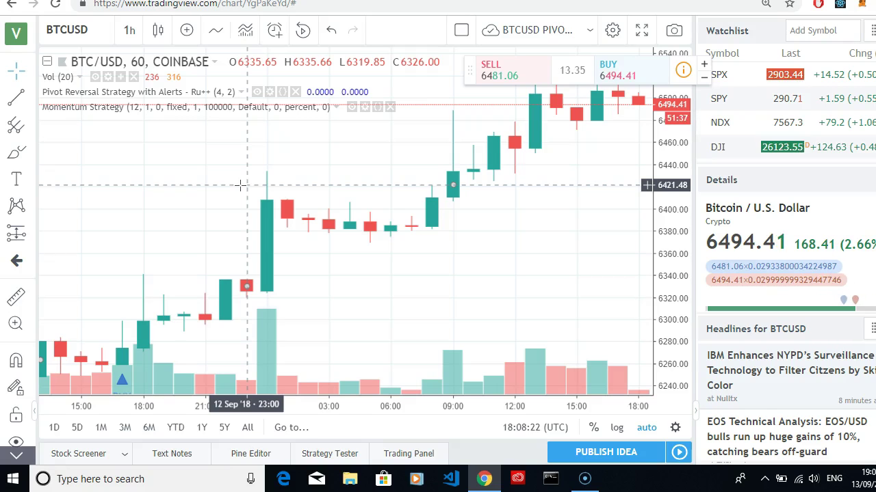
Pan back to the 12 Sep BUY marker and close the pop-up ad over the chart.
{"action": "left_click_drag", "start_coordinate": [239, 184], "coordinate": [466, 197]}
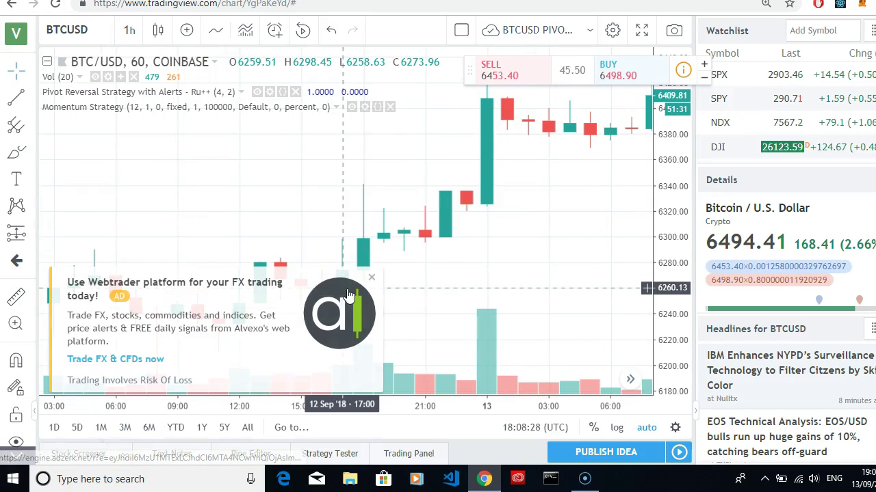
{"action": "left_click", "coordinate": [337, 280]}
{"action": "left_click", "coordinate": [372, 277]}
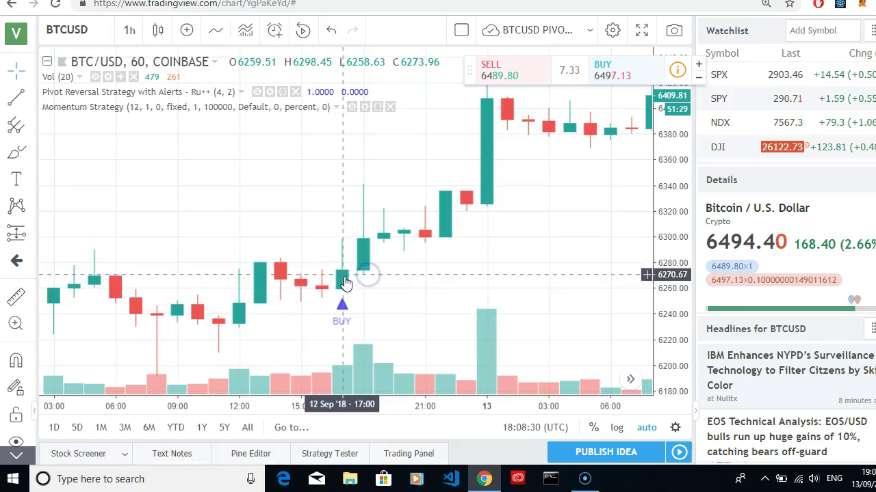
{"action": "left_click", "coordinate": [413, 143]}
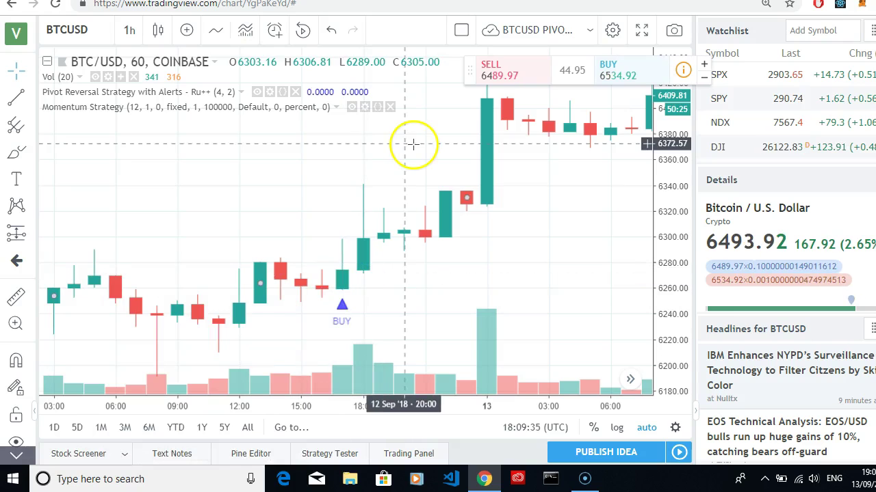
Start a BTCUSD alert on Pivot Reversal Strategy Shapes, triggering on SELL-Autoview.
{"action": "left_click", "coordinate": [274, 36]}
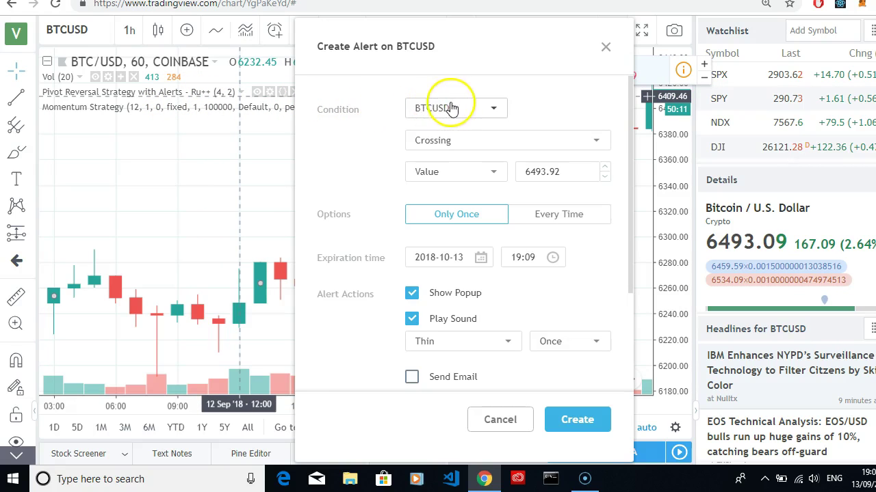
{"action": "left_click", "coordinate": [492, 110]}
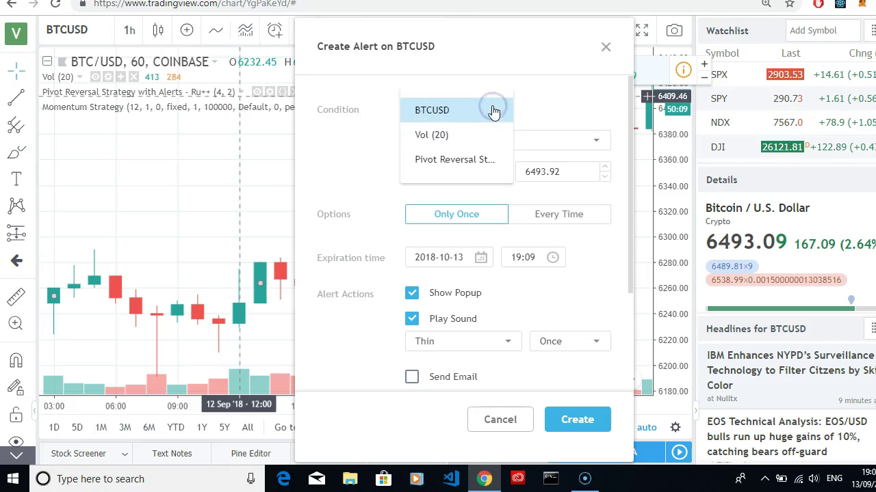
{"action": "left_click", "coordinate": [454, 161]}
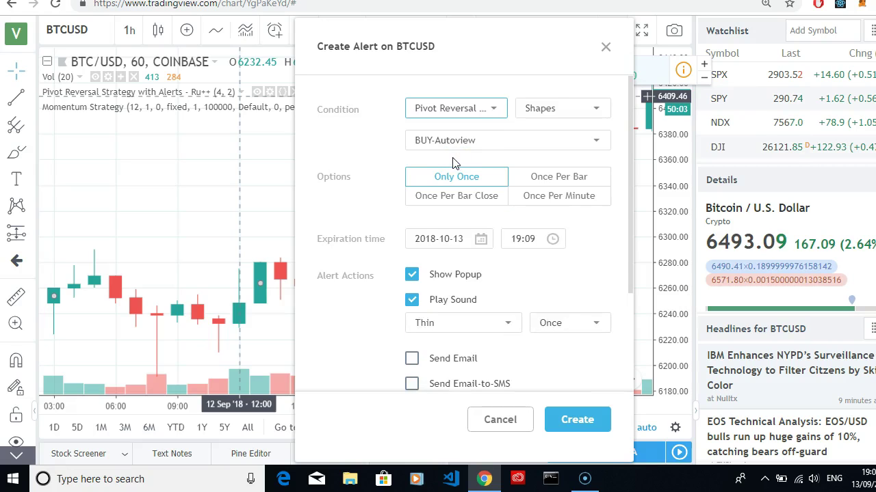
{"action": "left_click", "coordinate": [599, 111]}
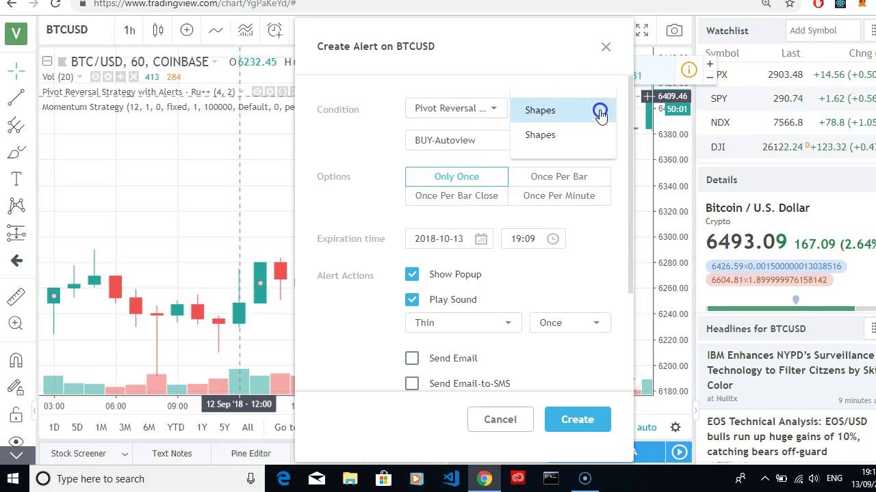
{"action": "left_click", "coordinate": [600, 114]}
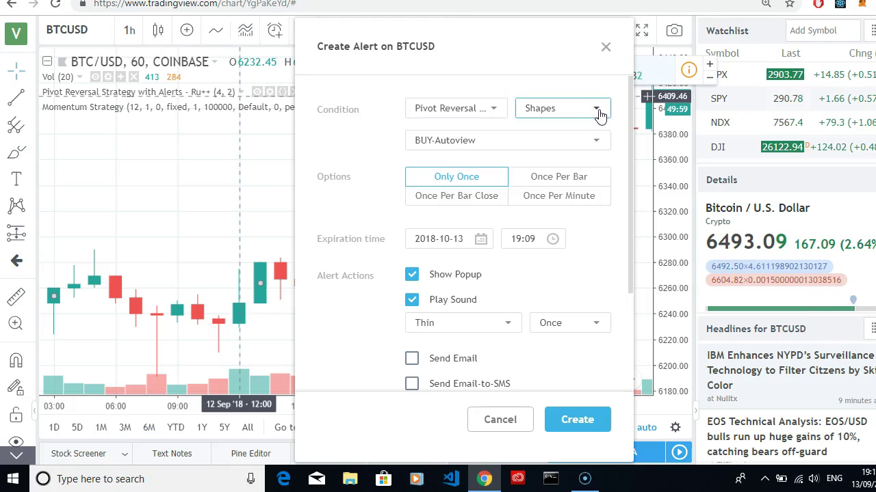
{"action": "left_click", "coordinate": [590, 142]}
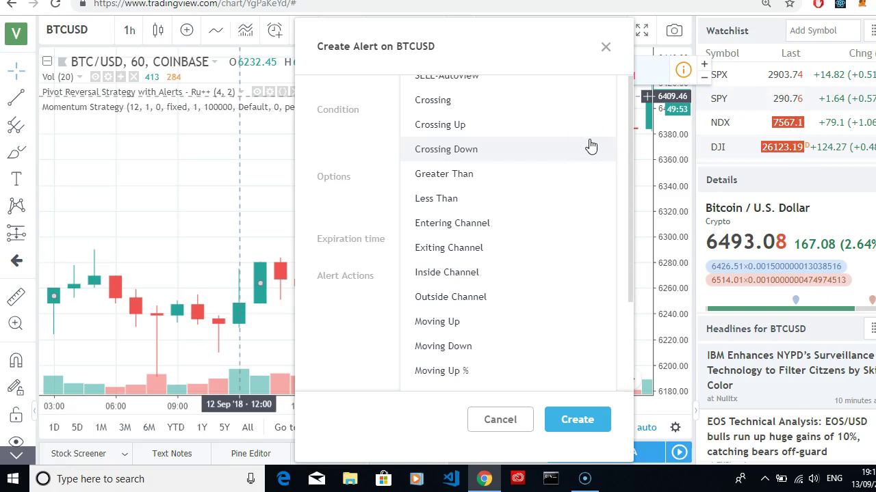
{"action": "left_click", "coordinate": [466, 81]}
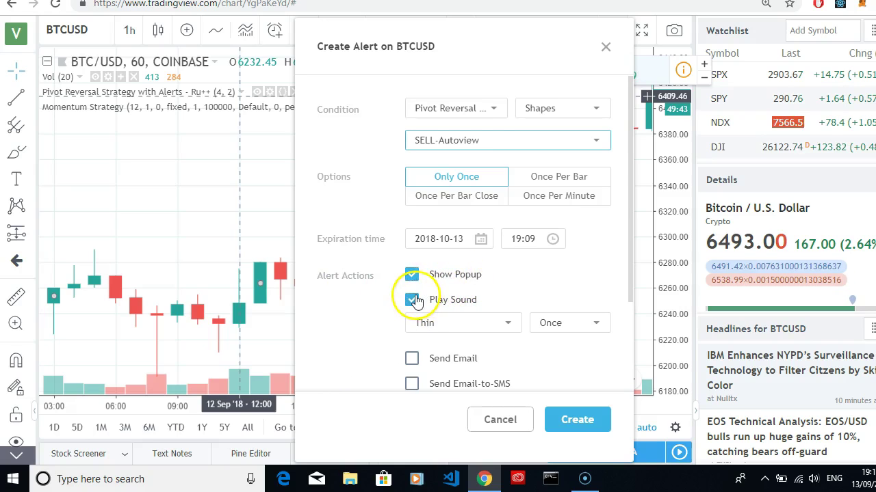
Keep popup, sound and email notifications, decline the SMS upgrade, and create the alert.
{"action": "left_click", "coordinate": [411, 357]}
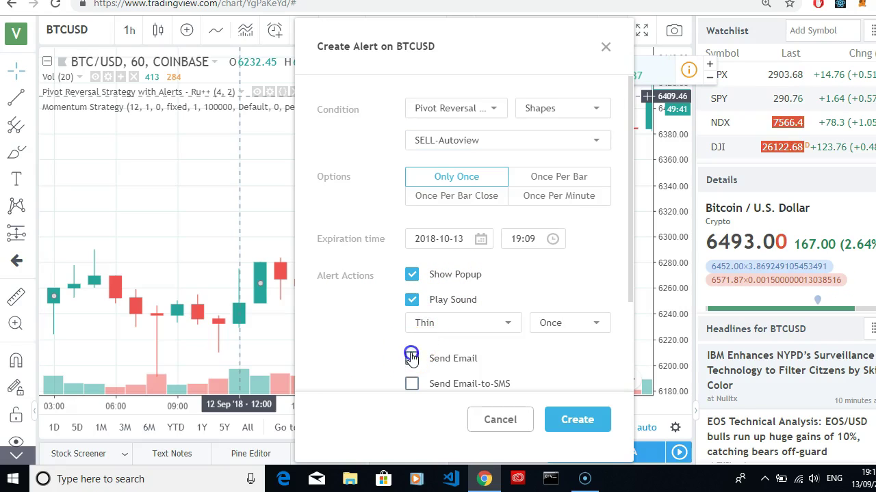
{"action": "left_click", "coordinate": [411, 385]}
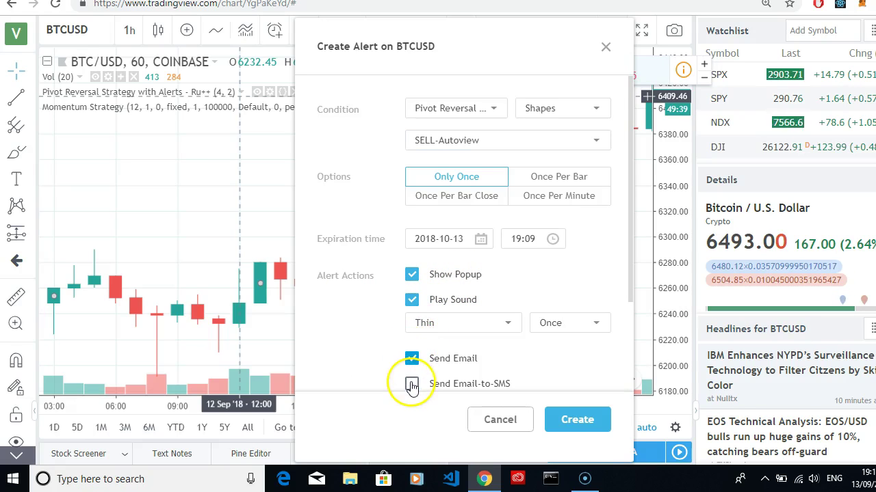
{"action": "scroll", "coordinate": [411, 385], "scroll_direction": "down", "scroll_amount": 1}
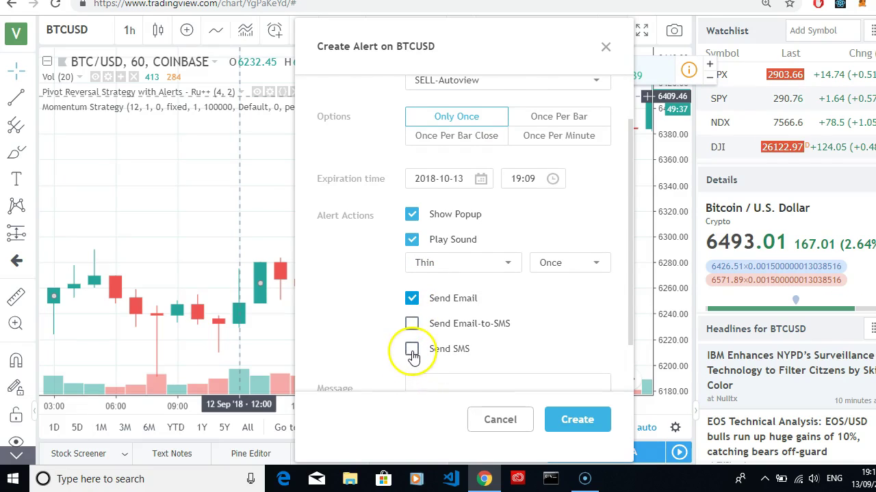
{"action": "left_click", "coordinate": [411, 353]}
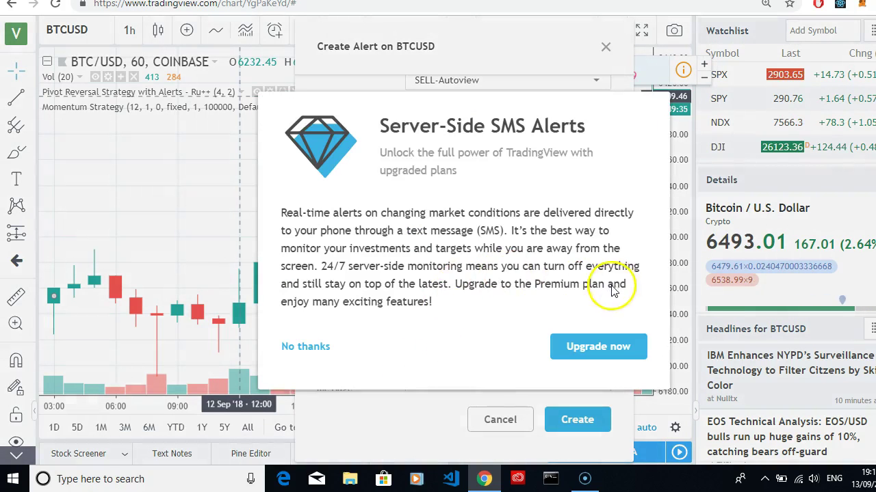
{"action": "left_click", "coordinate": [309, 347]}
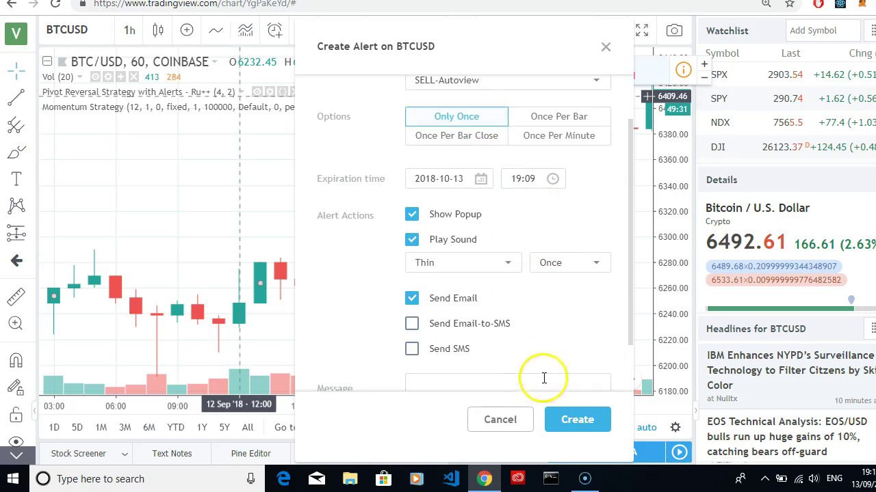
{"action": "left_click", "coordinate": [572, 420]}
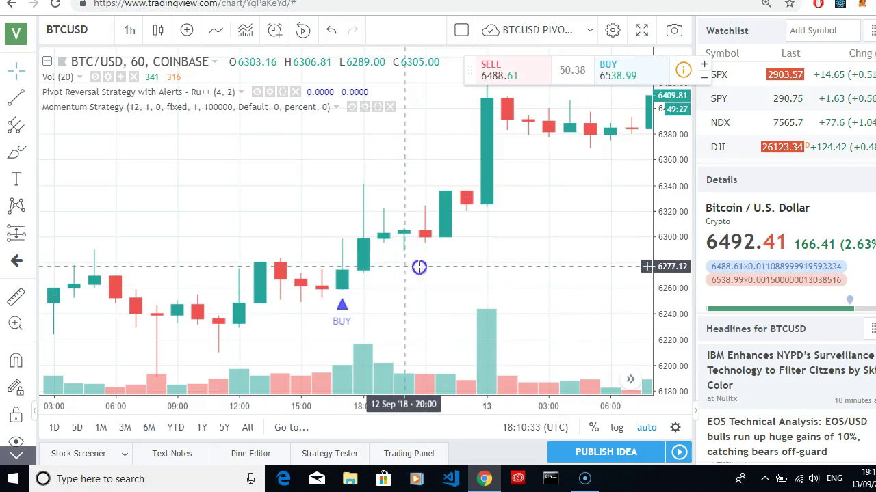
Pan through earlier hourly candles to inspect the BUY and SELL markers.
{"action": "left_click_drag", "start_coordinate": [417, 266], "coordinate": [221, 283]}
{"action": "left_click_drag", "start_coordinate": [518, 246], "coordinate": [796, 277]}
{"action": "left_click_drag", "start_coordinate": [295, 254], "coordinate": [739, 254]}
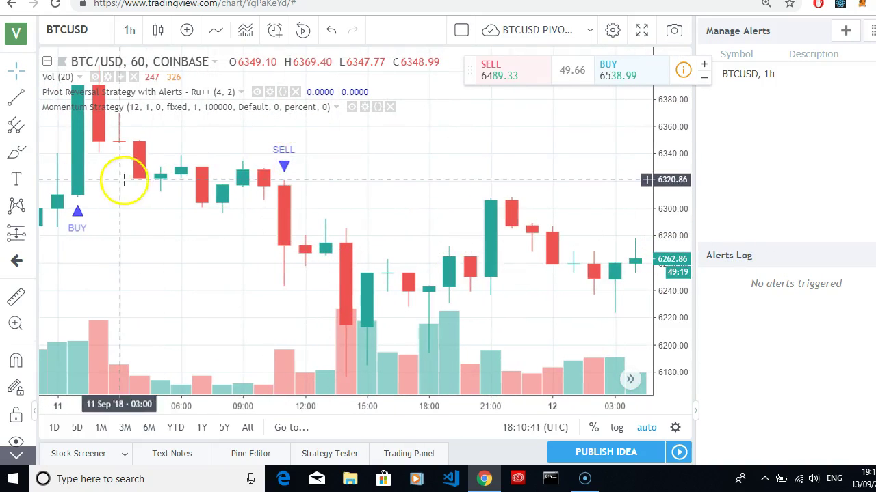
{"action": "left_click_drag", "start_coordinate": [121, 180], "coordinate": [303, 189]}
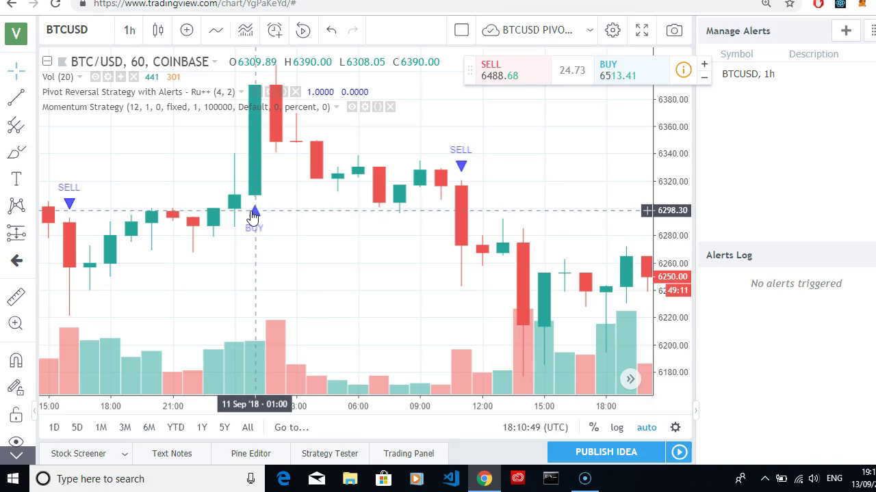
Open the Manage Alerts panel to view the BTCUSD 1h alert and its empty log.
{"action": "left_click", "coordinate": [254, 180]}
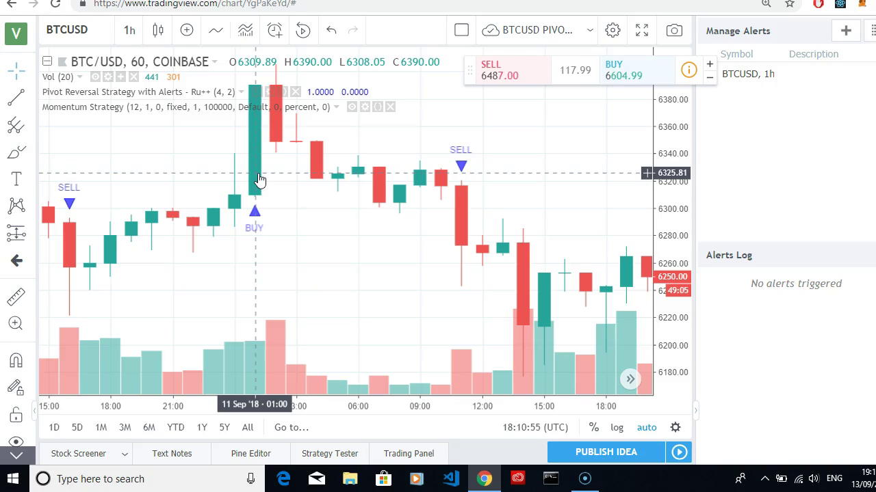
{"action": "left_click", "coordinate": [264, 178]}
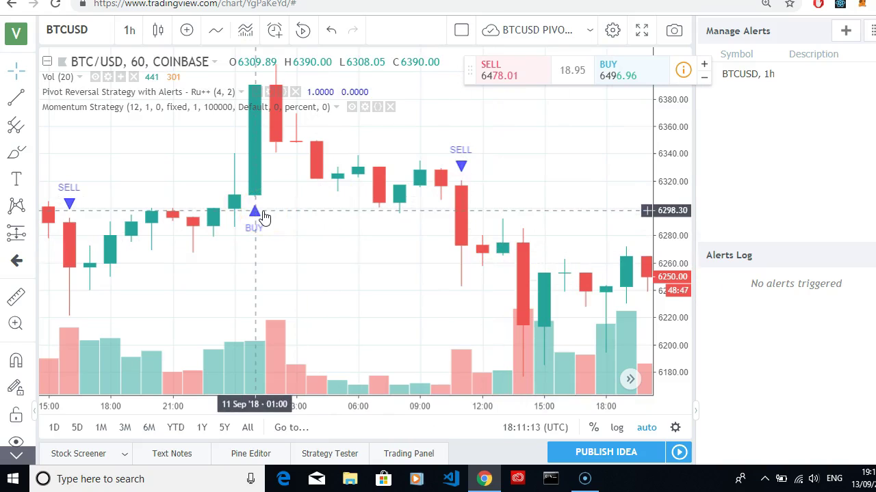
{"action": "left_click", "coordinate": [467, 171]}
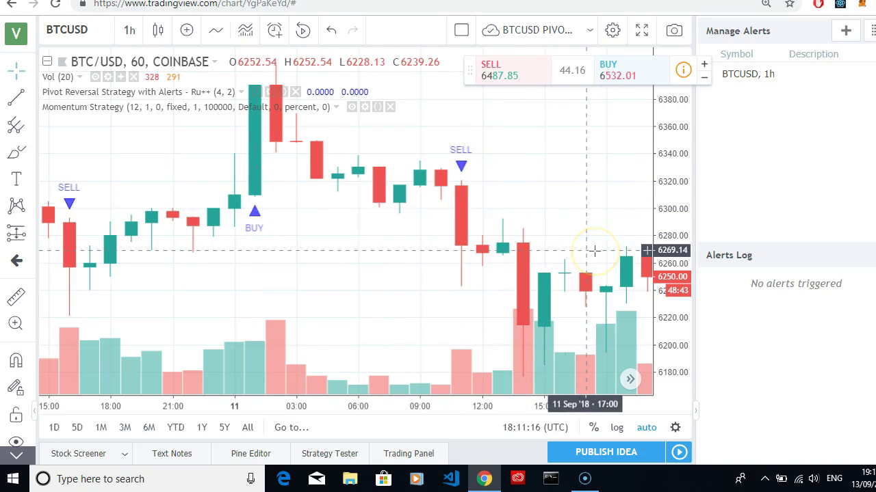
{"action": "left_click", "coordinate": [561, 196]}
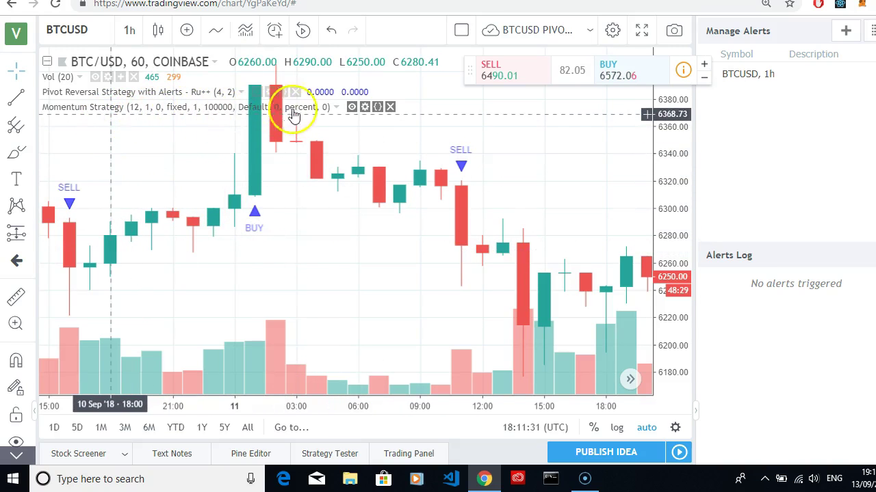
Remove the Momentum Strategy and open Pivot Reversal's source code in the Pine Editor.
{"action": "left_click", "coordinate": [390, 107]}
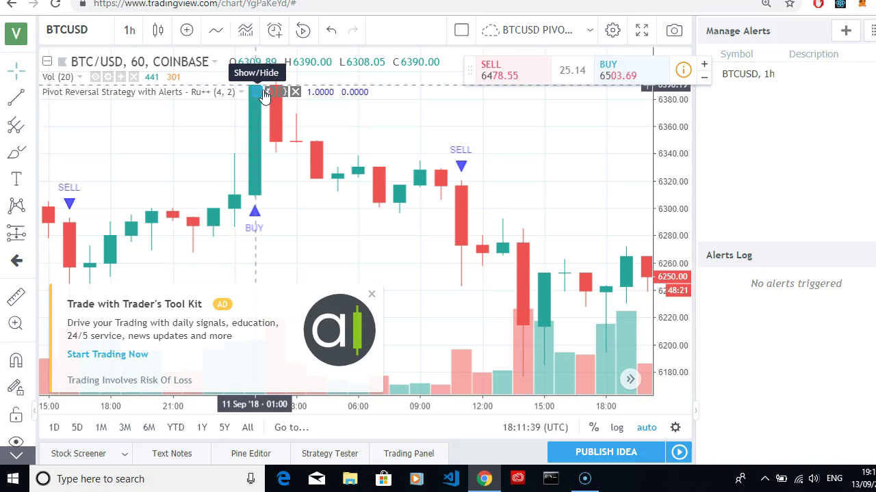
{"action": "left_click", "coordinate": [268, 96]}
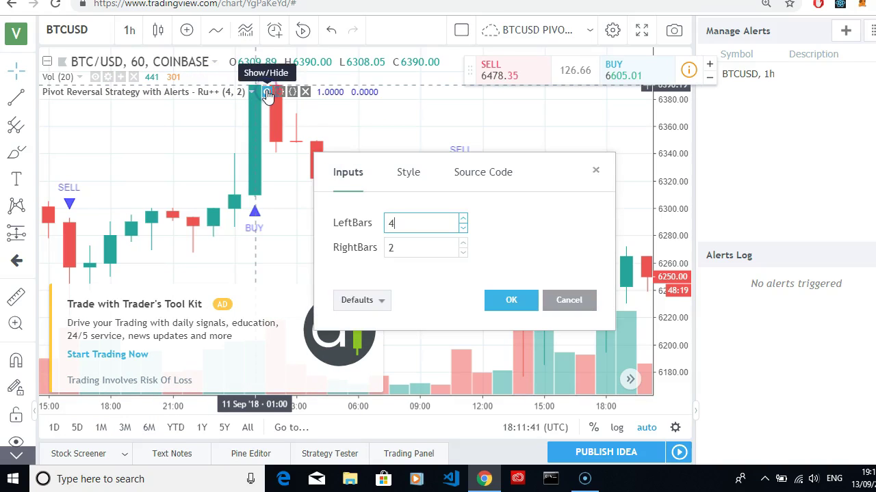
{"action": "left_click", "coordinate": [402, 172]}
{"action": "left_click", "coordinate": [484, 171]}
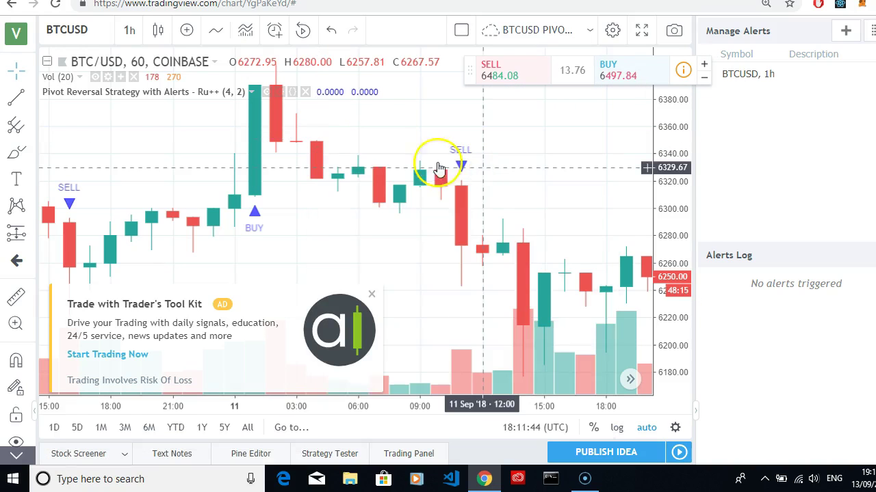
{"action": "left_click", "coordinate": [291, 92]}
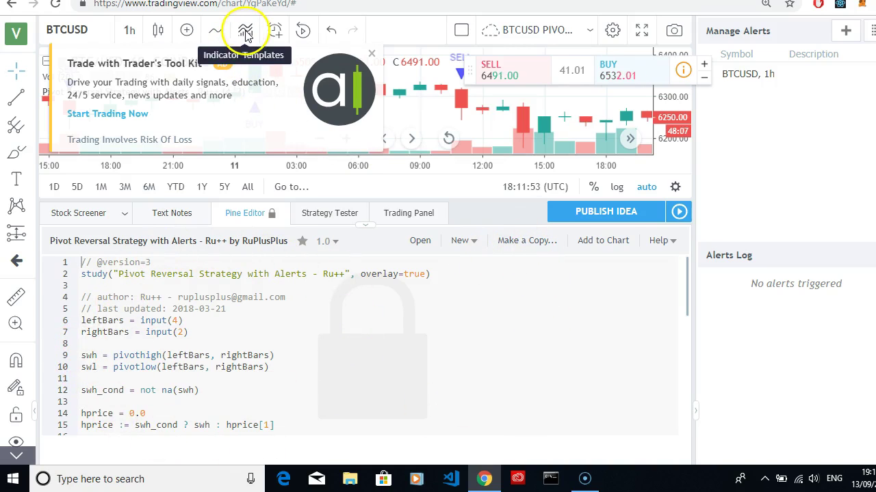
Try creating a second alert crossing 6491.01 set to Only Once, prompting the one-alert upgrade notice.
{"action": "left_click", "coordinate": [274, 31]}
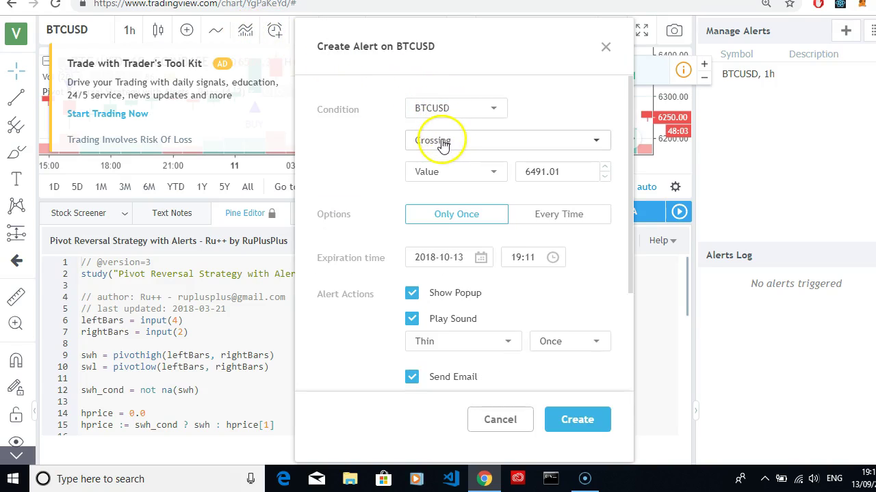
{"action": "left_click", "coordinate": [451, 216]}
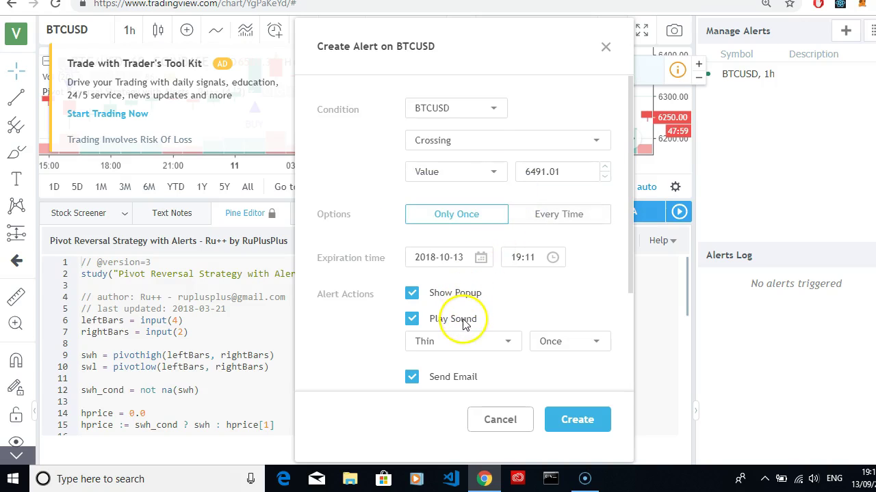
{"action": "scroll", "coordinate": [451, 376], "scroll_direction": "down", "scroll_amount": 1}
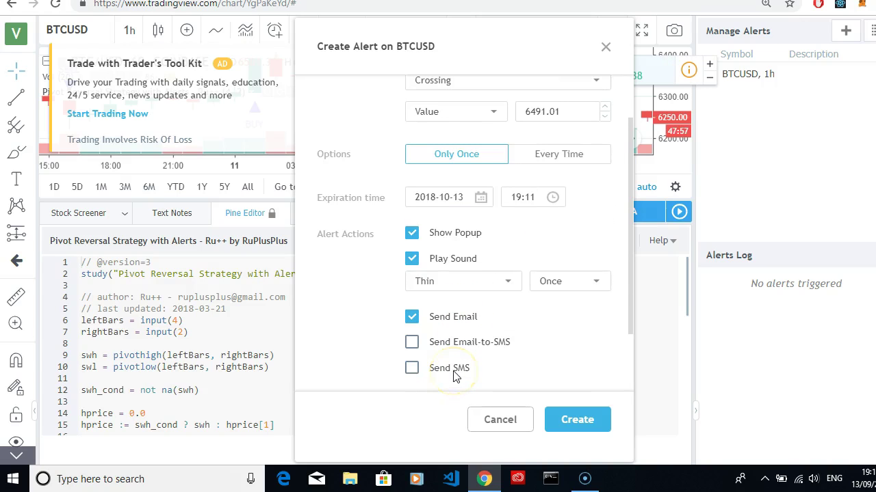
{"action": "left_click", "coordinate": [577, 420]}
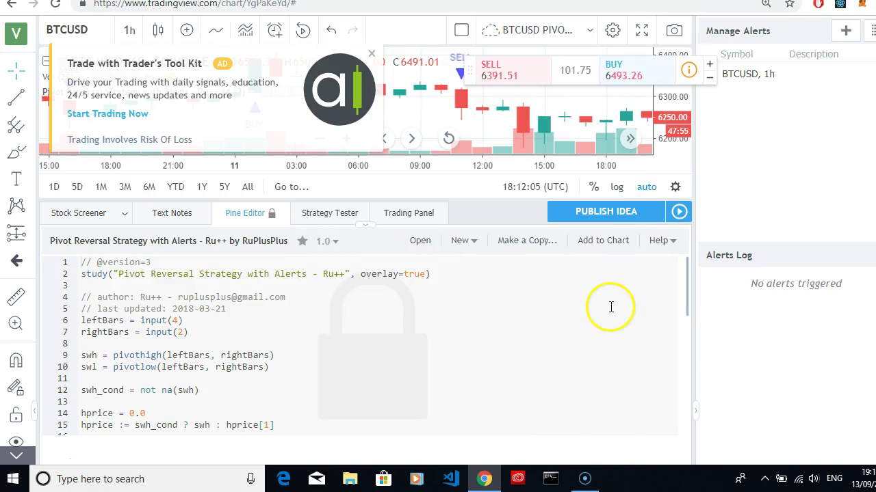